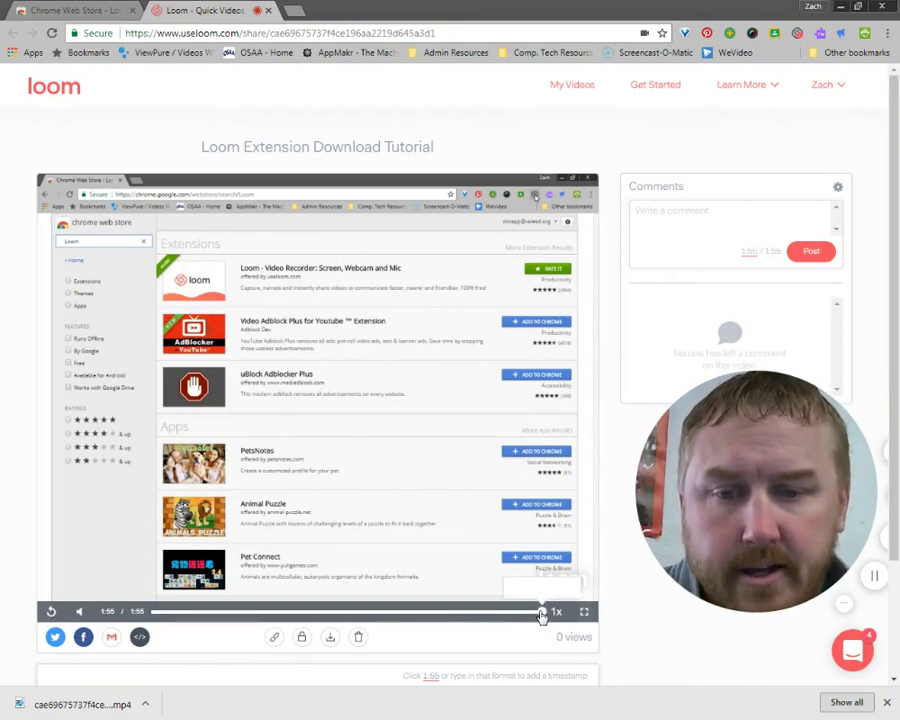
Step: Preview the recorded Loom video by scrubbing back from its end to about 1:19
mouse_move(540, 606)
left_click_drag(508, 619, 466, 615)
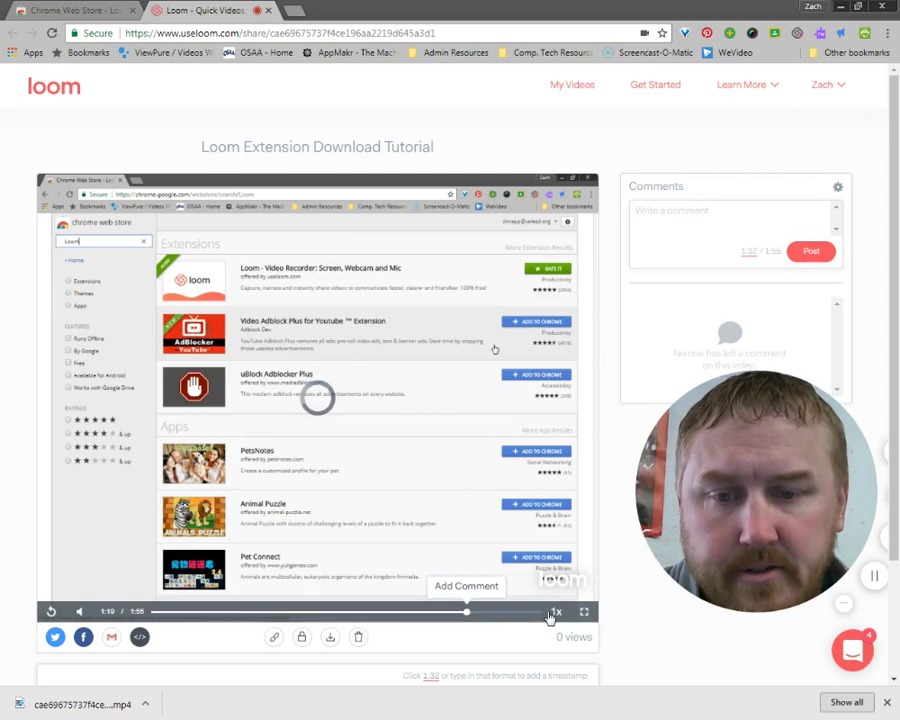
left_click_drag(550, 617, 544, 613)
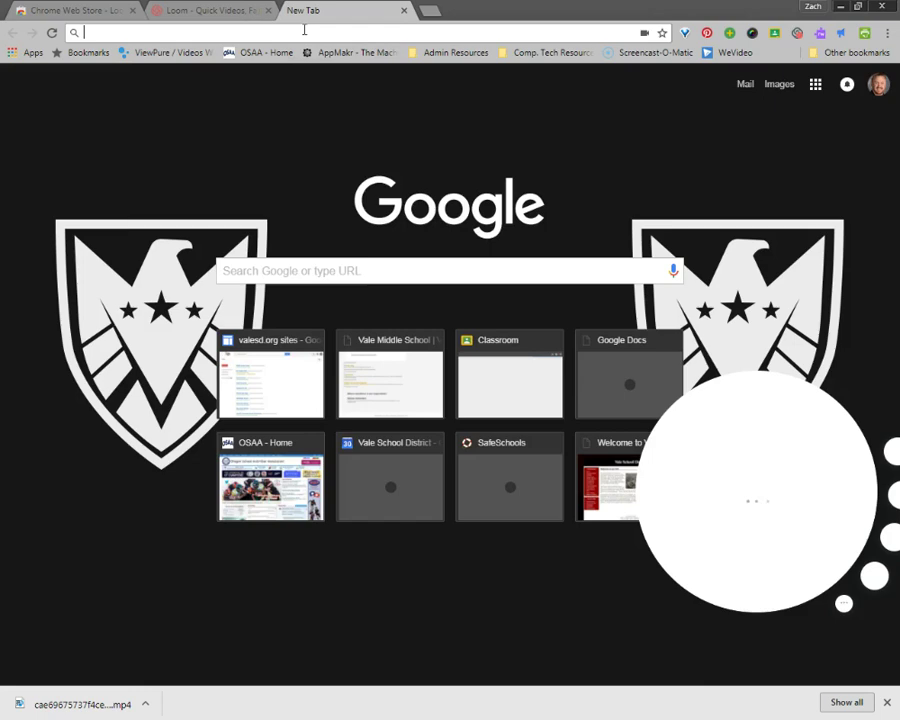
Step: Open YouTube from the full list of Google apps on the new tab page
left_click(815, 86)
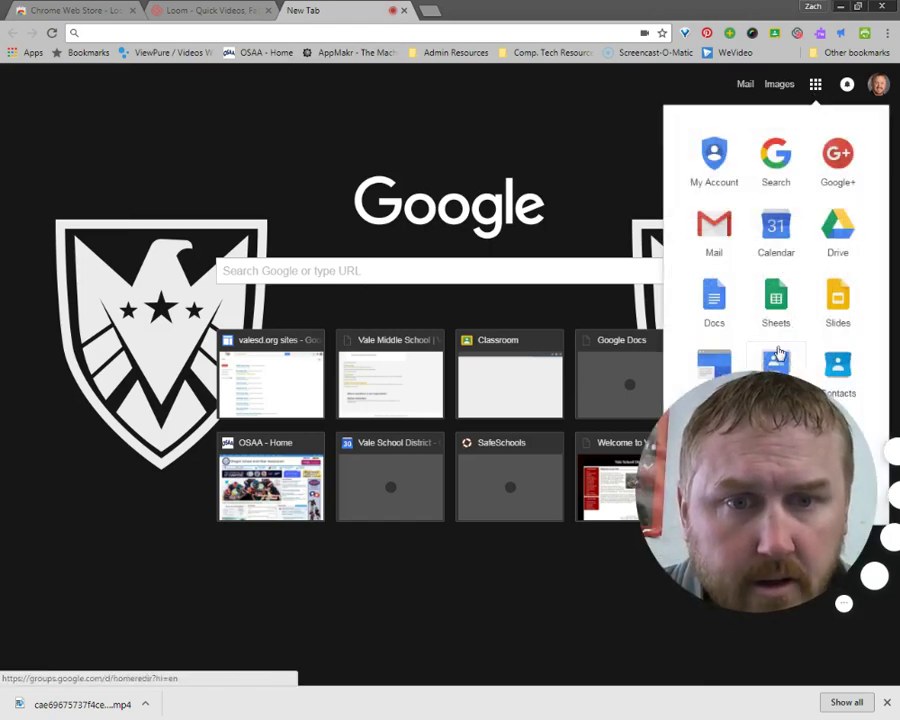
left_click_drag(751, 430, 115, 505)
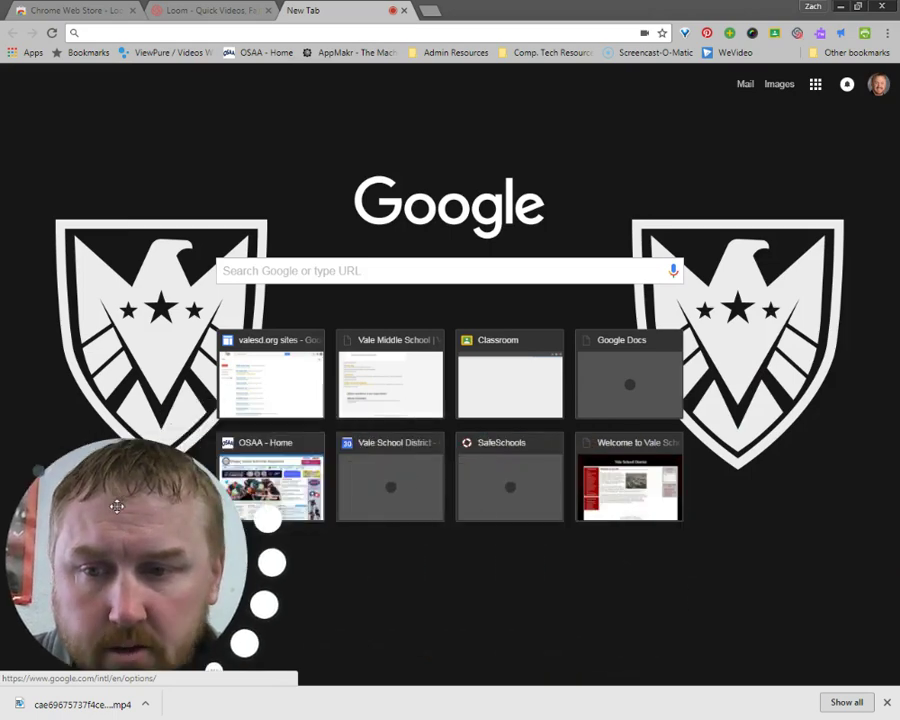
left_click(816, 88)
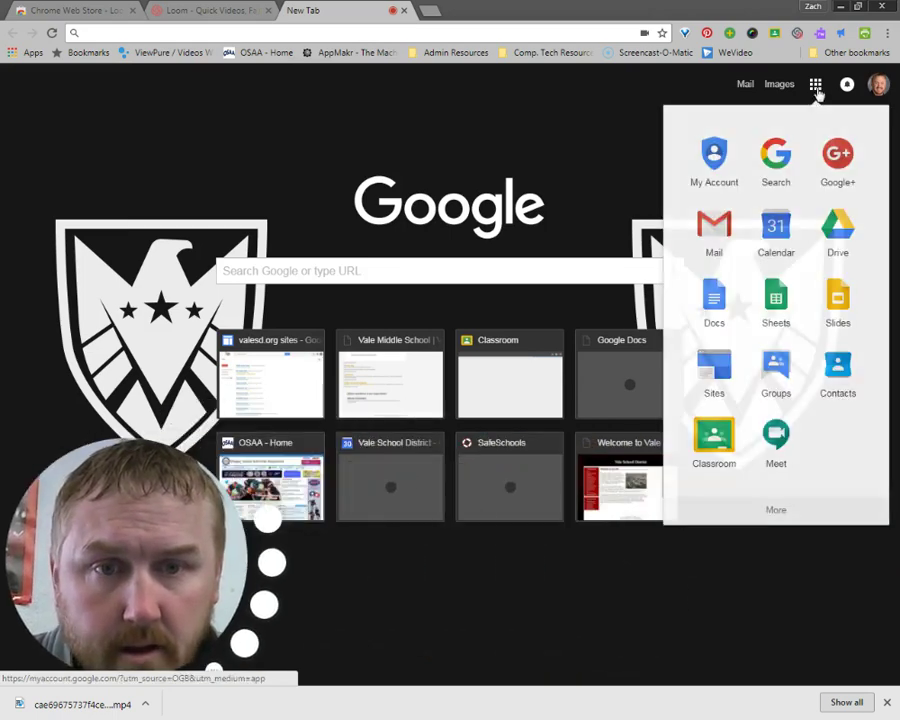
left_click(780, 517)
scroll(779, 500, "down", 2)
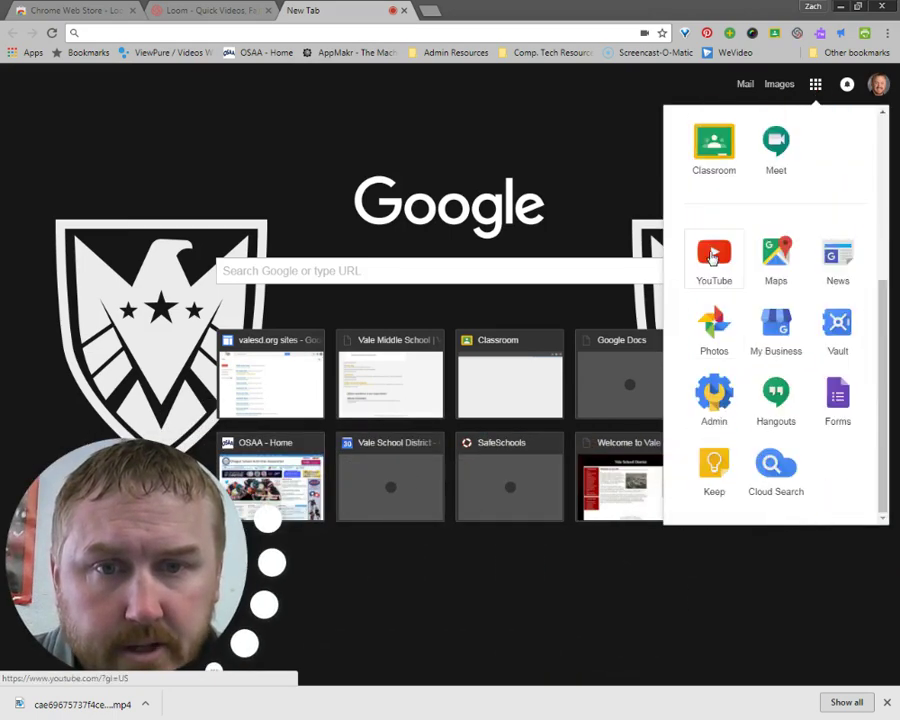
left_click(712, 256)
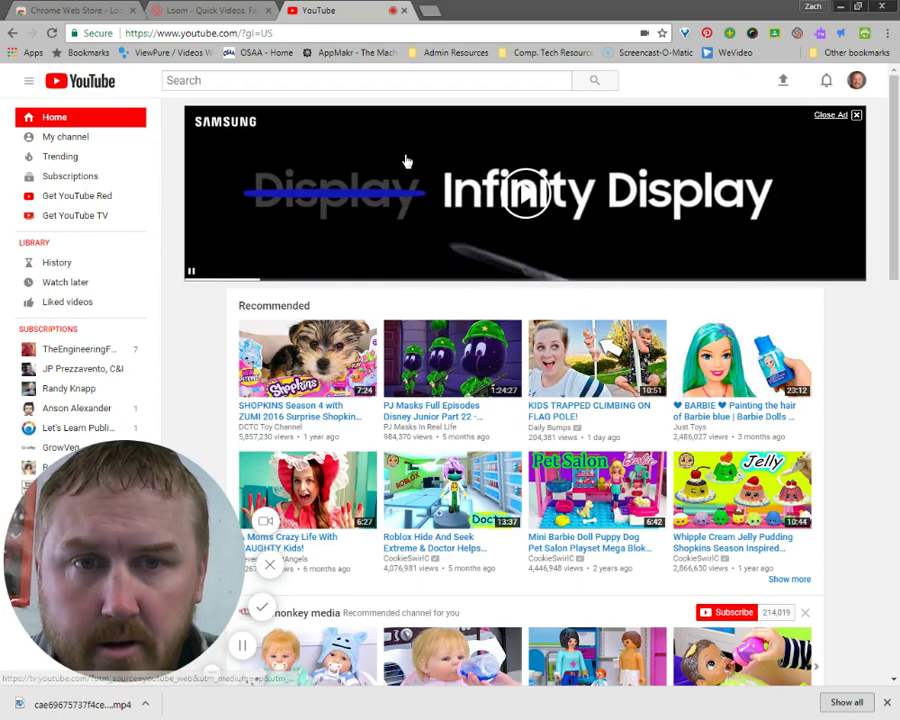
Step: Go through the own channel to YouTube's upload page and upload the downloaded Loom MP4 file
left_click(50, 143)
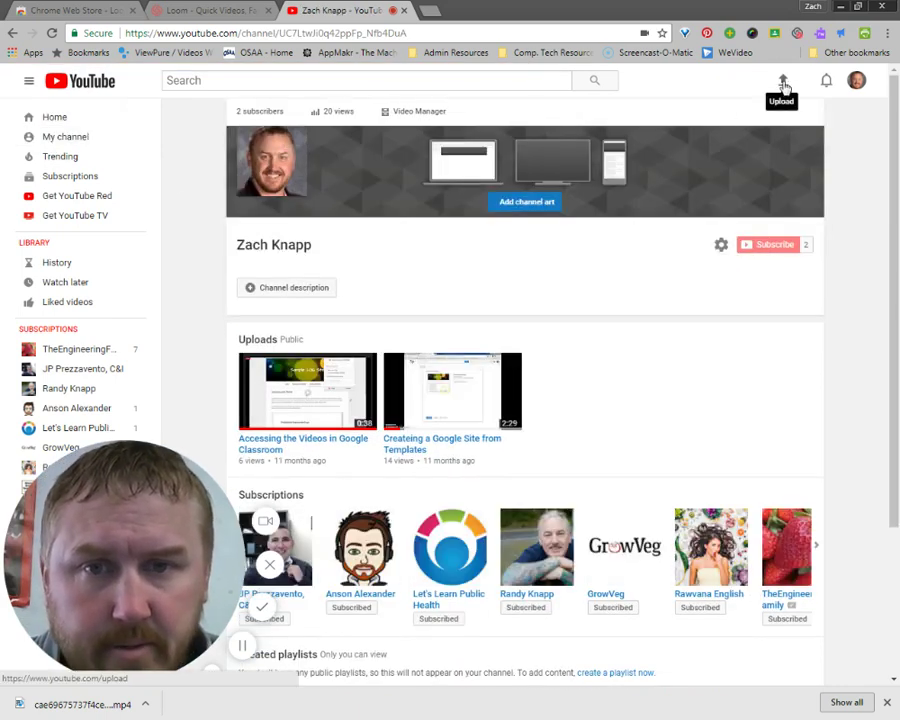
left_click(785, 86)
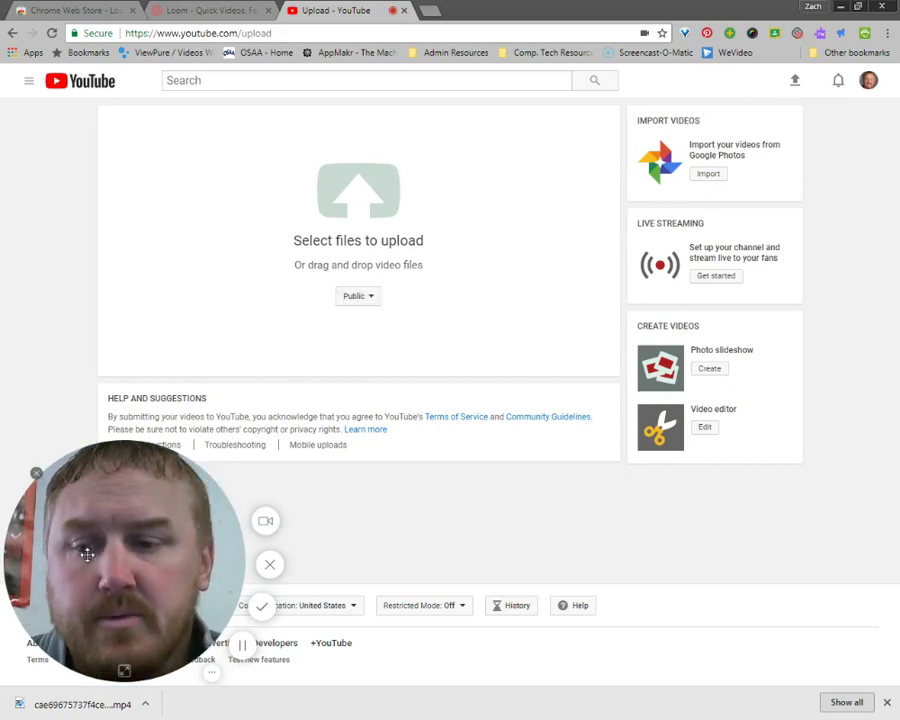
left_click_drag(137, 538, 747, 460)
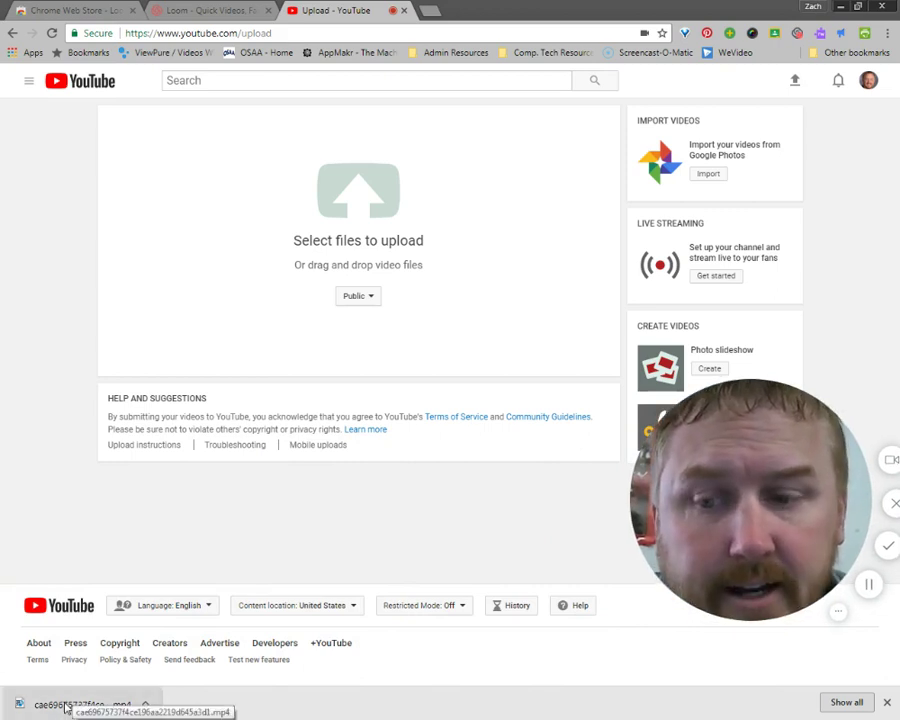
left_click_drag(60, 706, 374, 241)
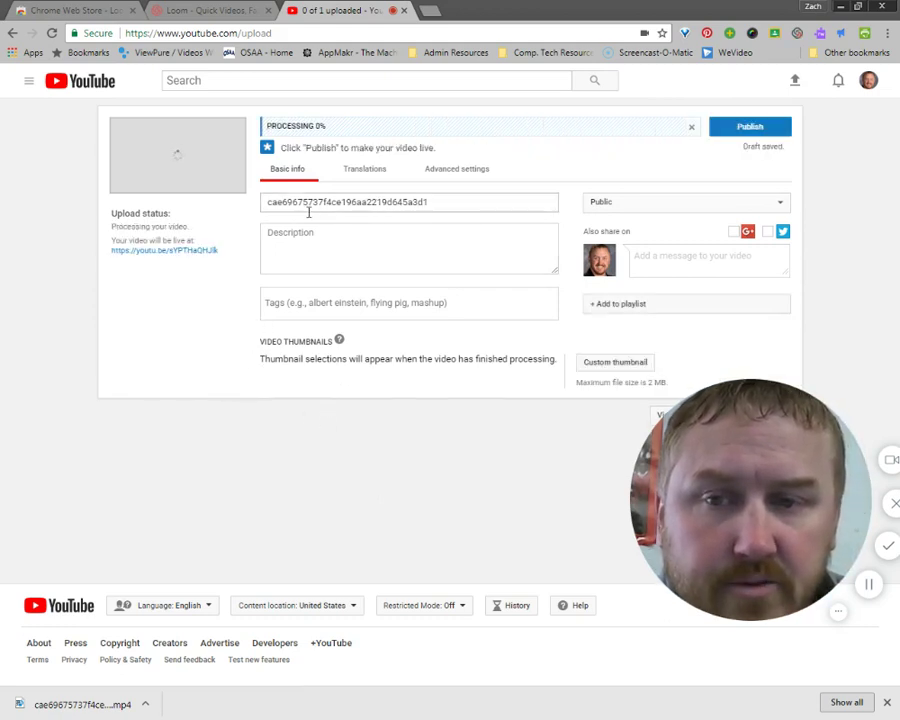
Step: Replace the uploaded video's default title with "Loom Extension Video"
left_click_drag(428, 202, 256, 217)
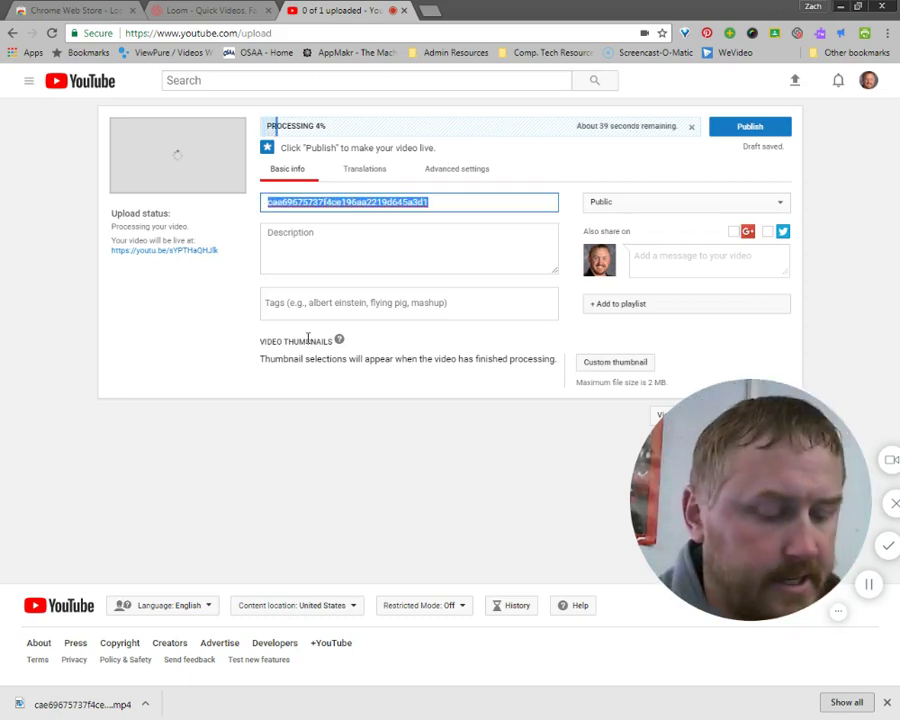
type("Loom")
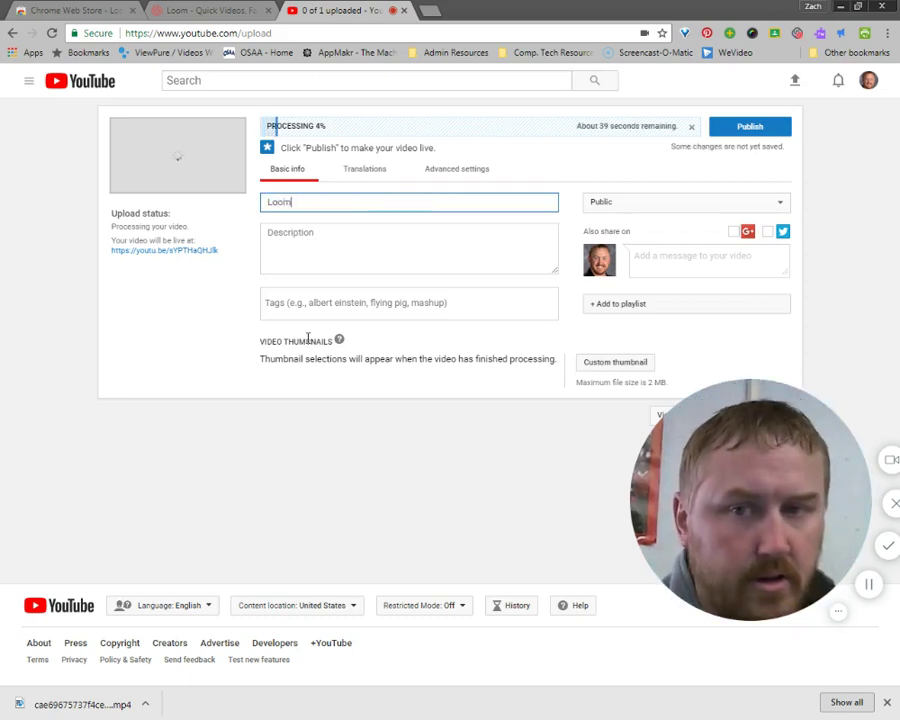
type(" E")
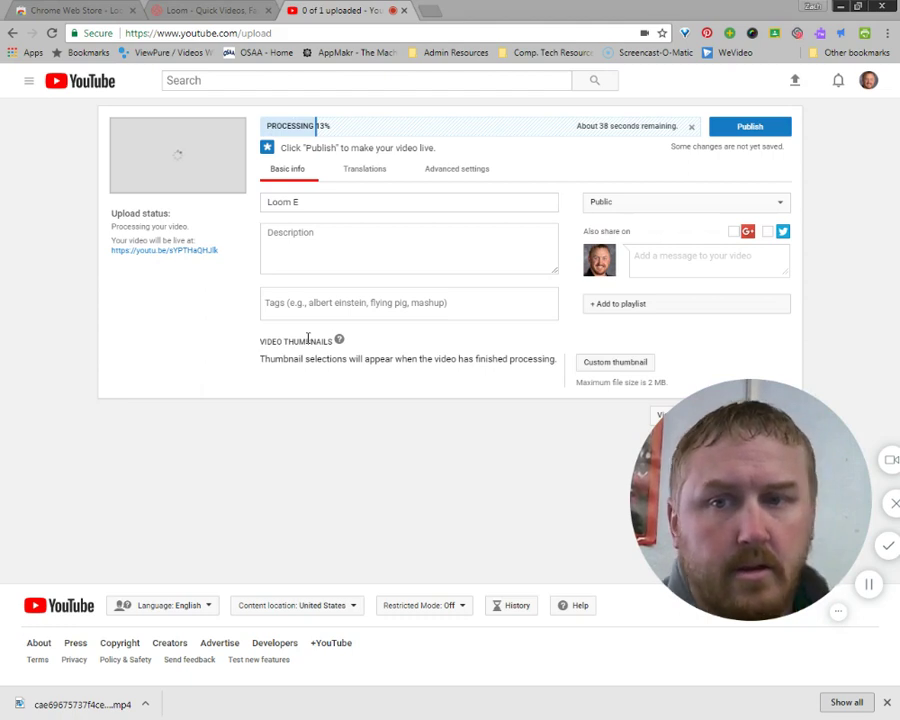
left_click(303, 204)
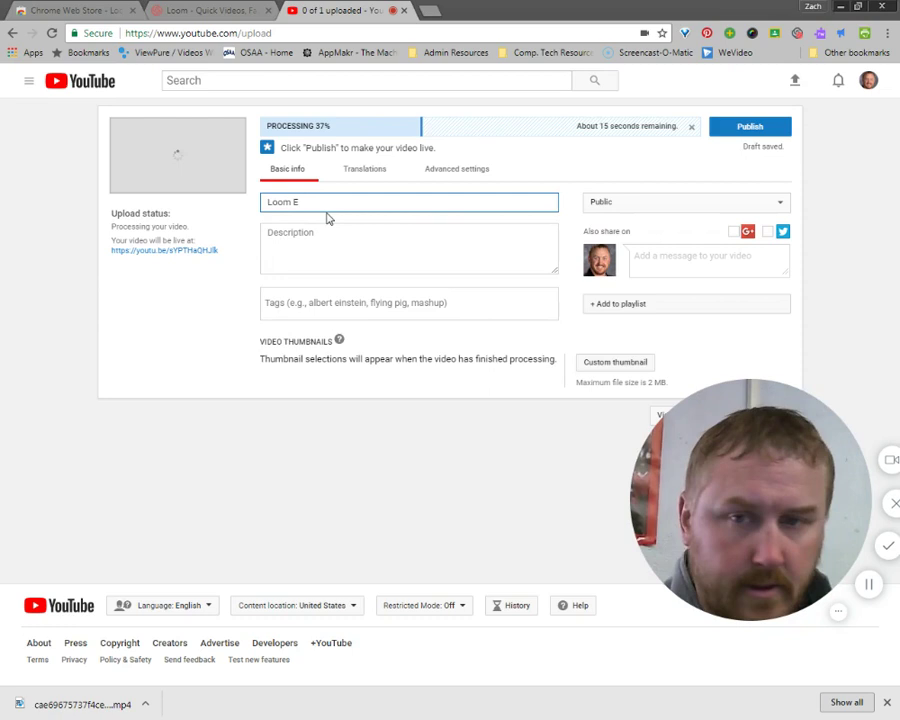
key("BackSpace")
key("BackSpace")
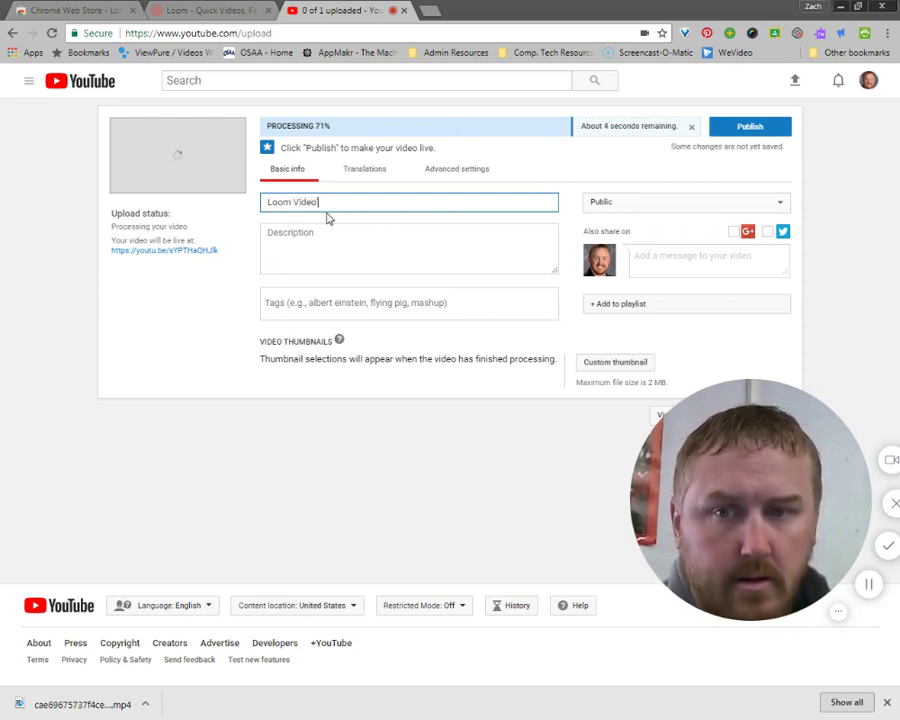
key("BackSpace")
key("BackSpace")
key("BackSpace")
key("BackSpace")
key("BackSpace")
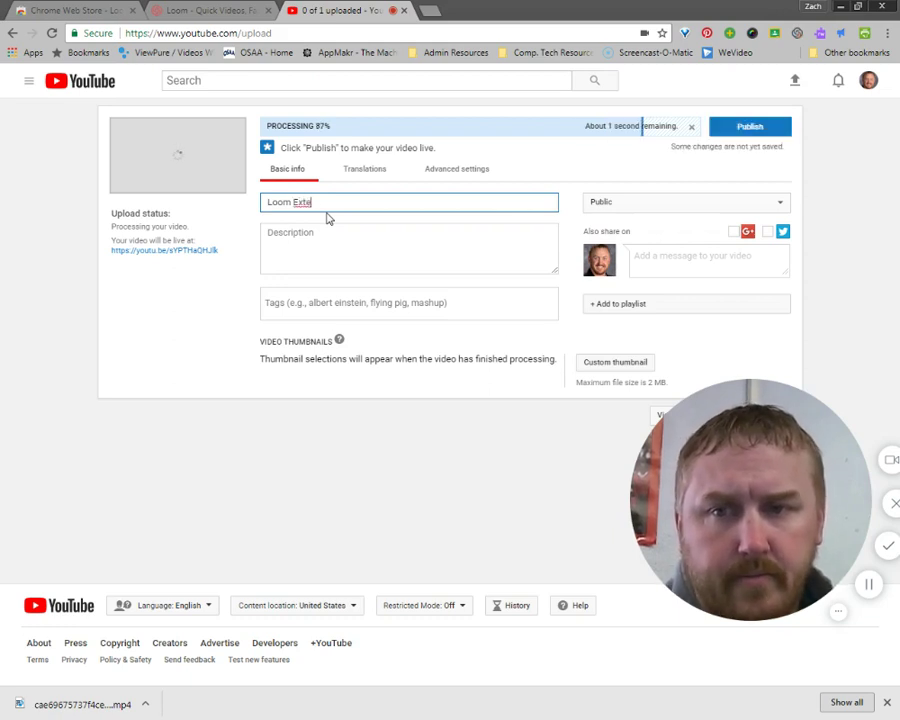
type("Extension Video")
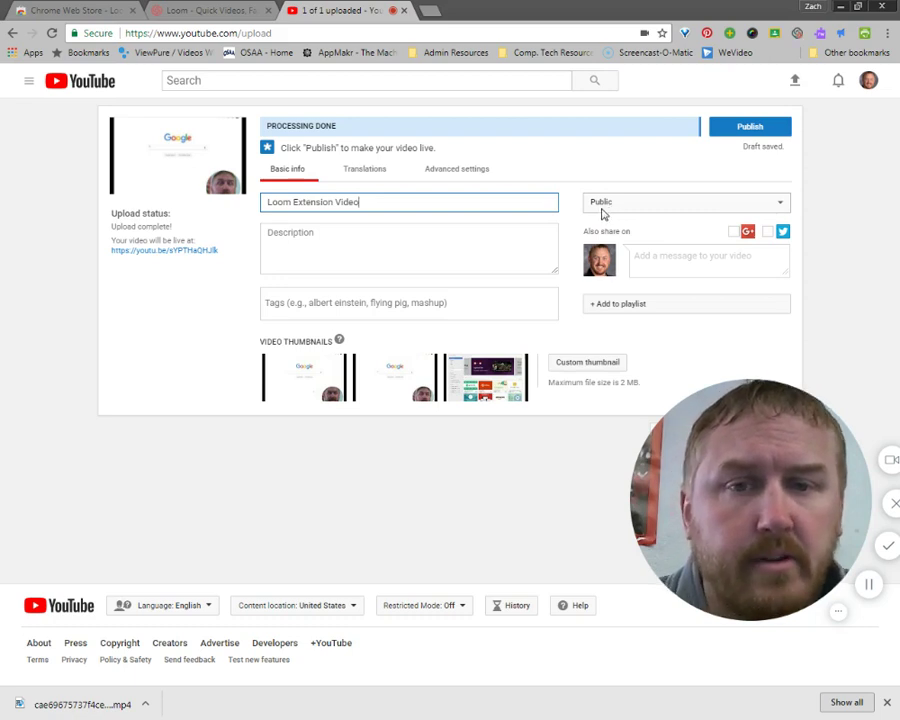
Step: Publish the video with Public visibility and copy its share link
left_click(780, 204)
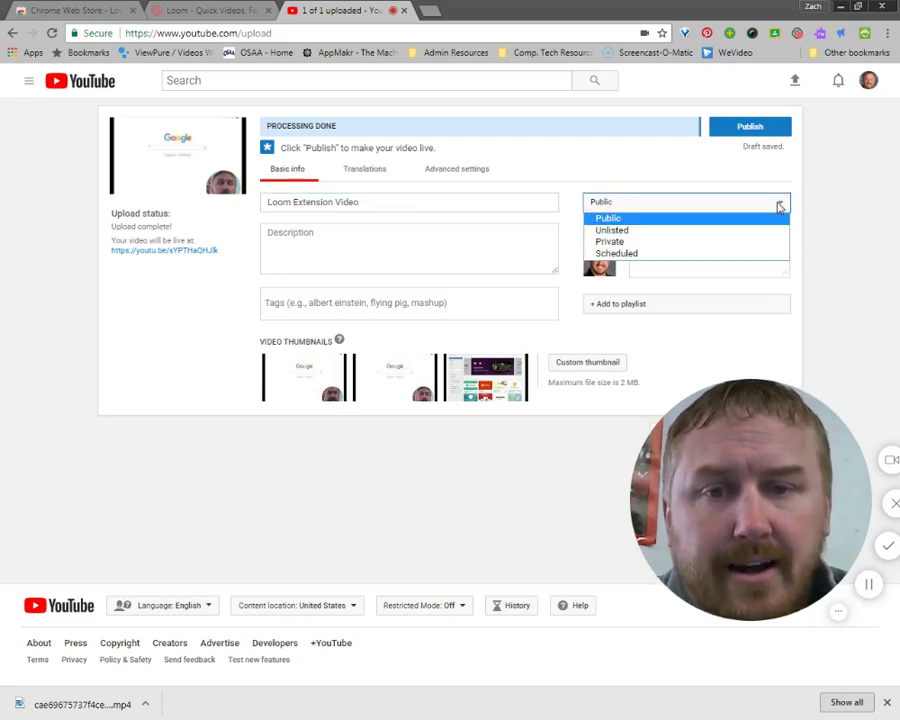
left_click(617, 222)
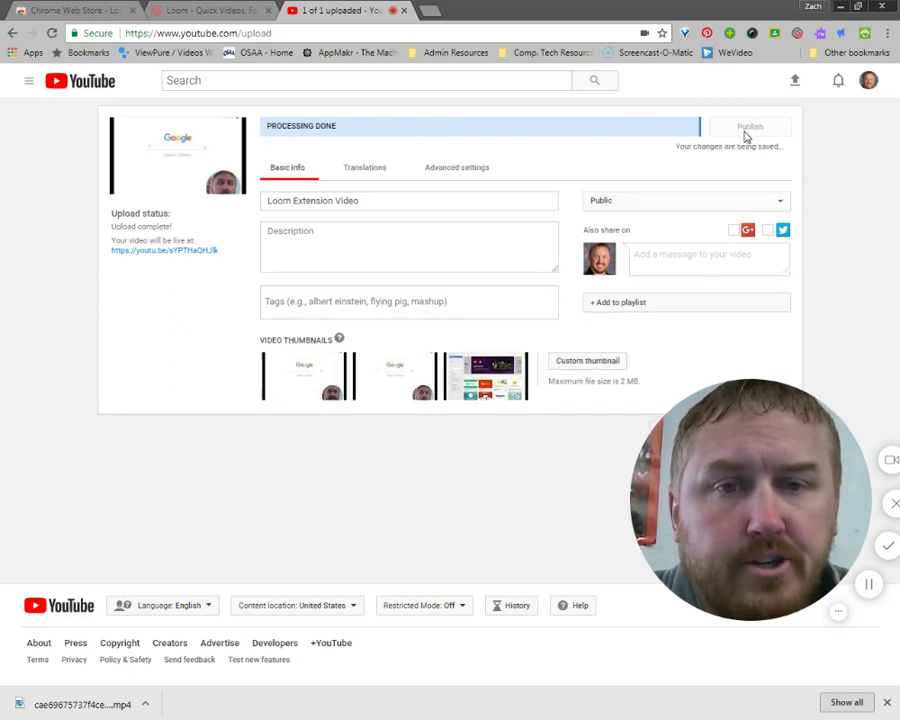
left_click(742, 136)
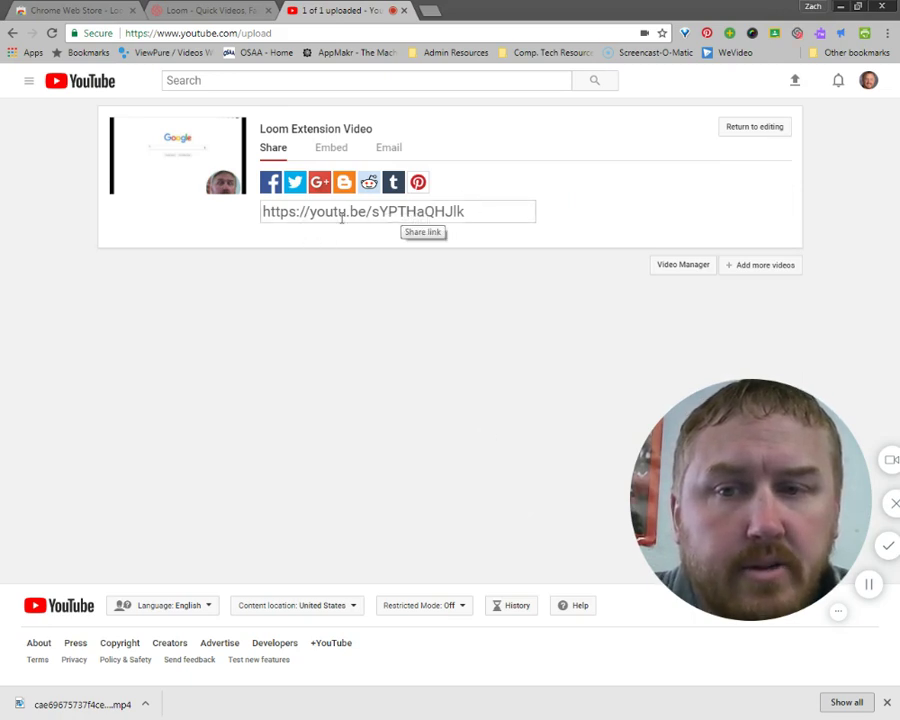
left_click(467, 211)
key("ctrl+c")
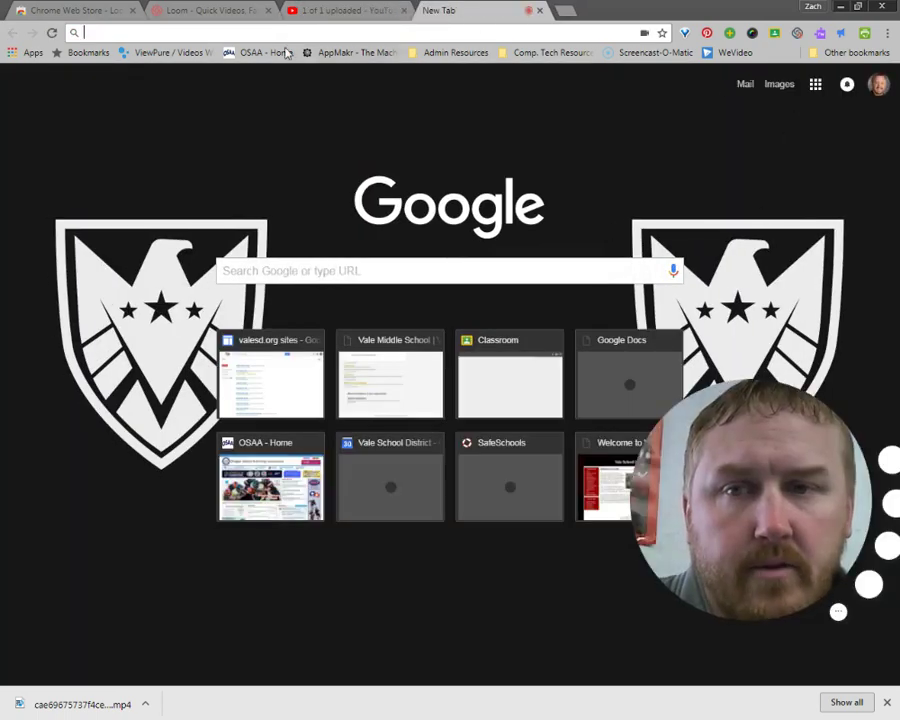
Step: Go to sites.google.com in a new tab, switch to the new Google Sites and open the teacher's classroom site
type("site")
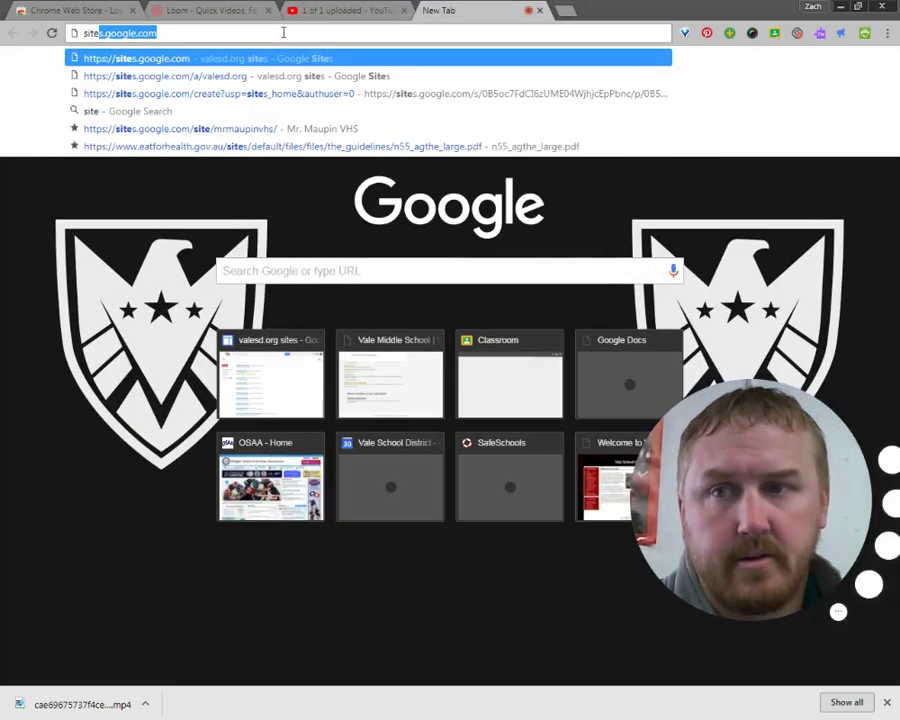
key("Return")
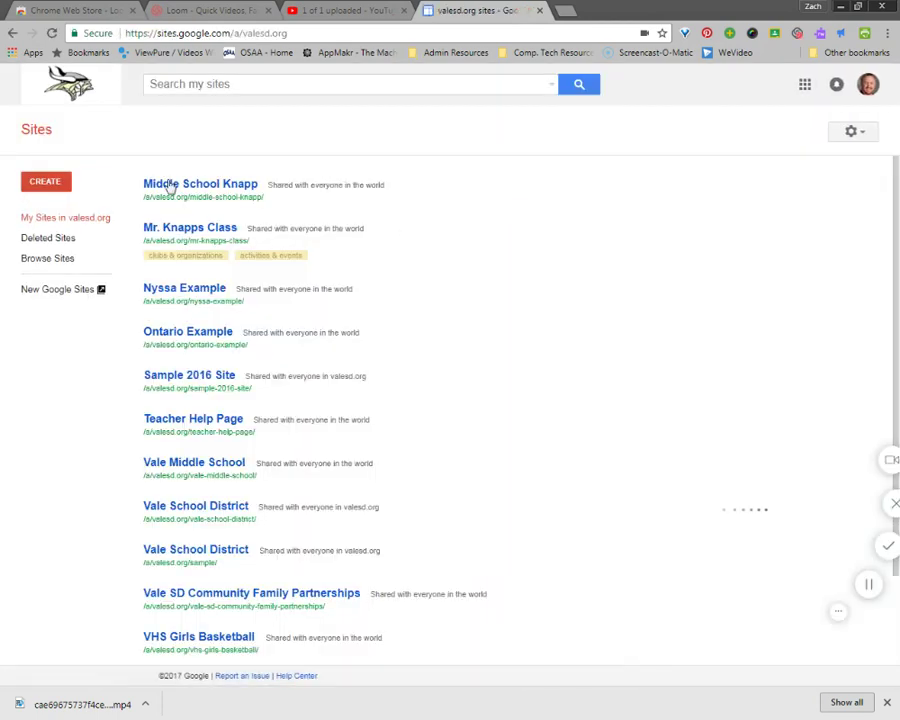
left_click(80, 290)
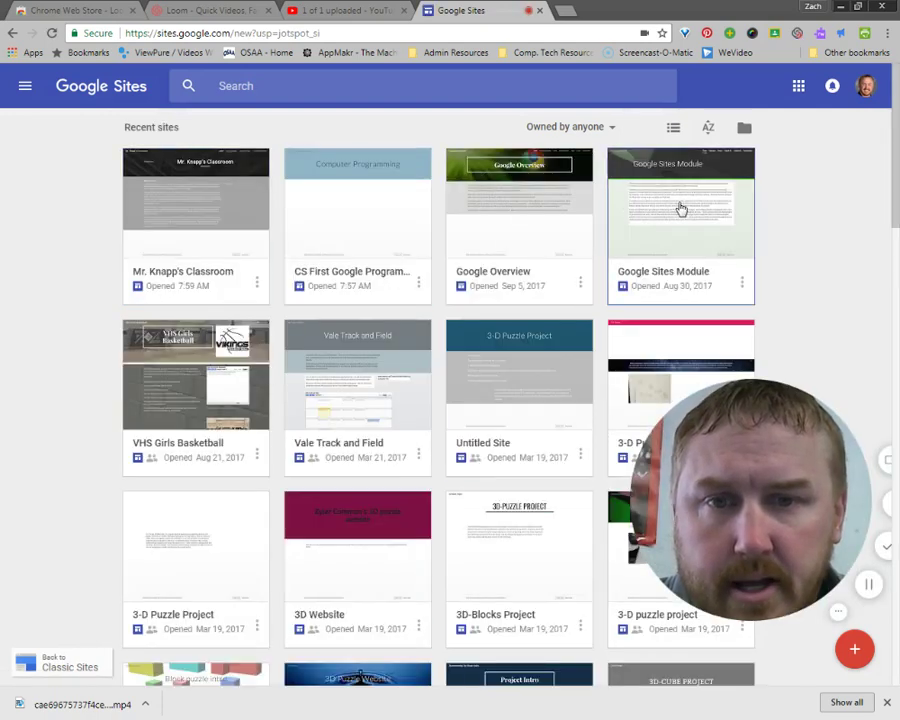
left_click(141, 360)
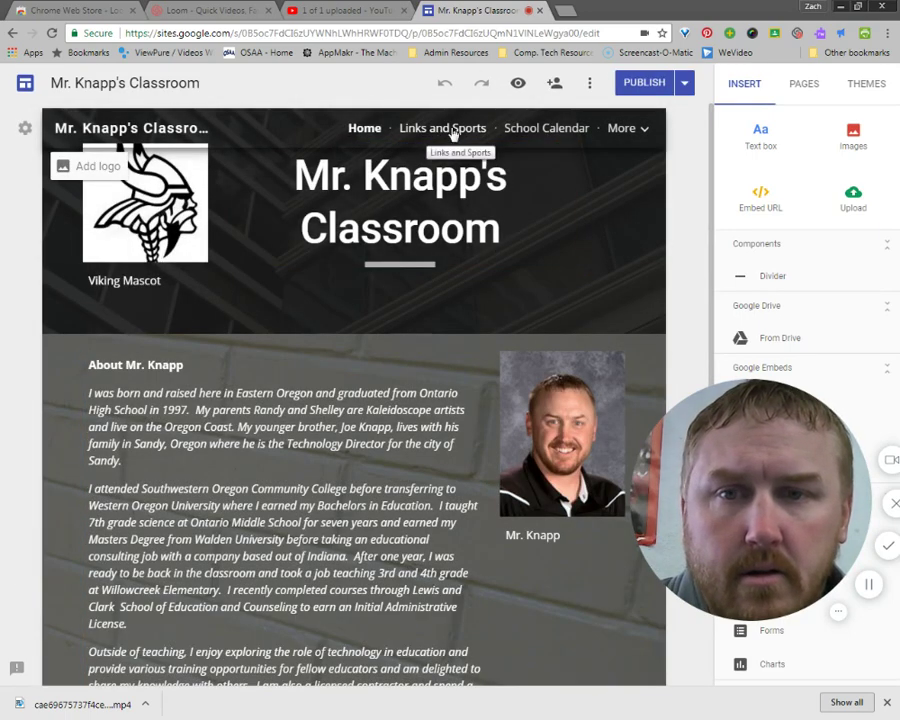
Step: Open the CTE/Health Modules page and add an empty text box below the module lists
mouse_move(607, 133)
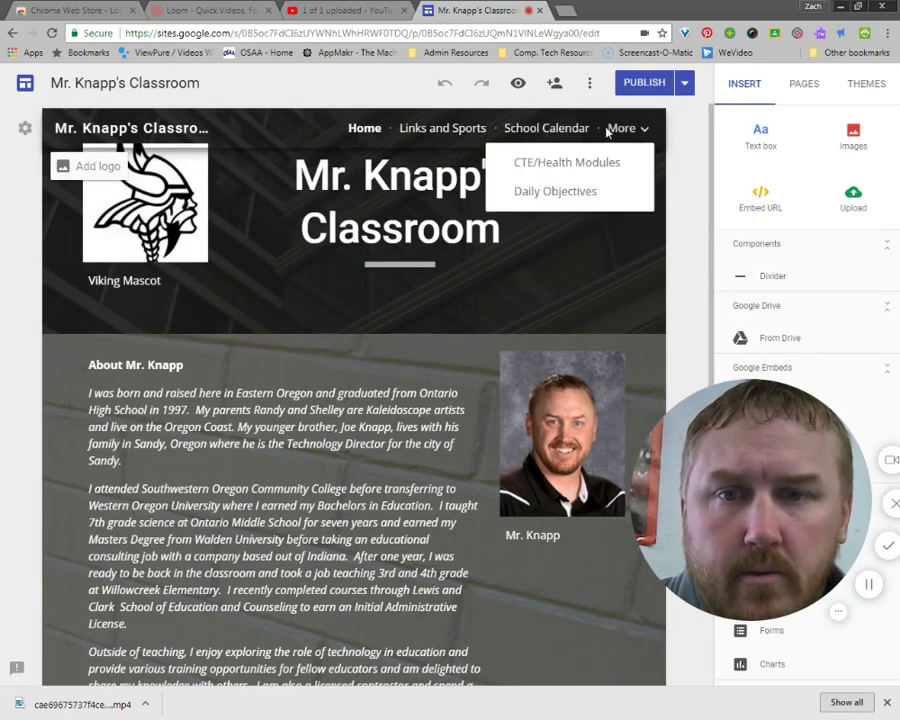
left_click(546, 166)
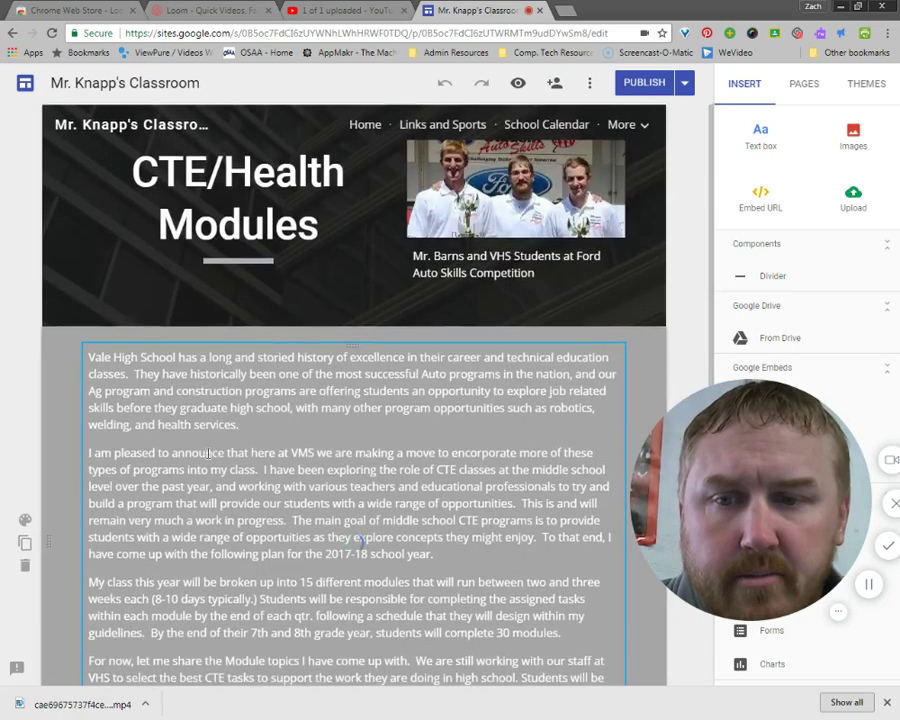
scroll(243, 437, "down", 4)
scroll(260, 436, "down", 2)
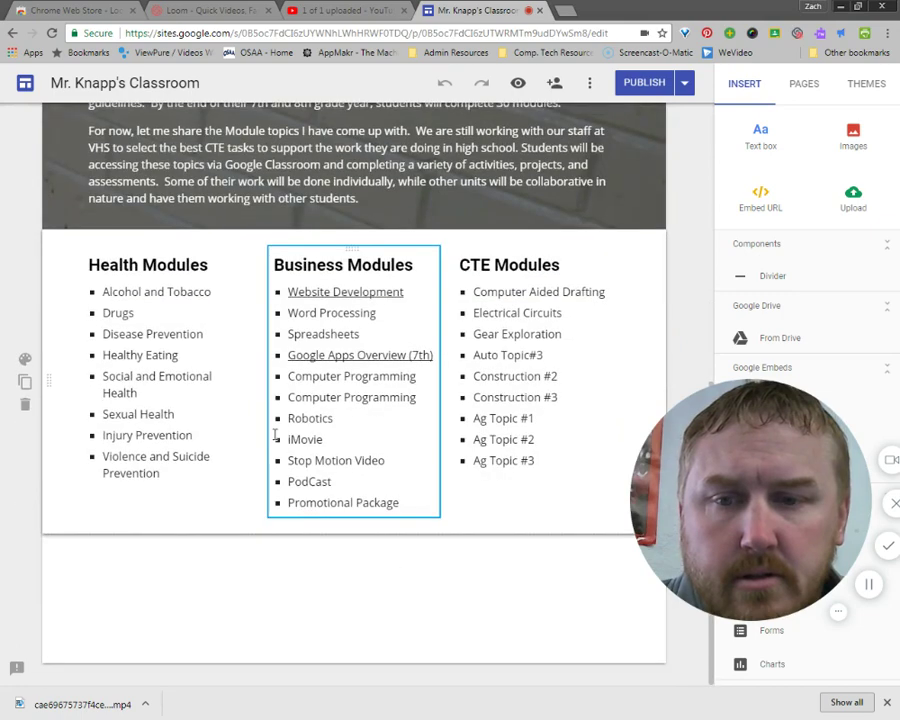
left_click(761, 140)
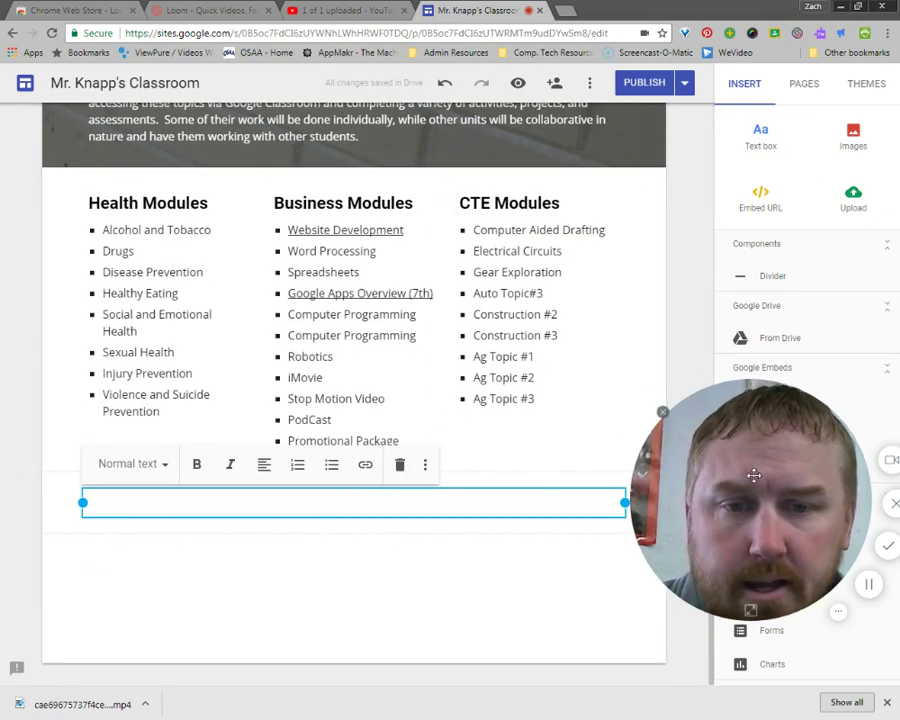
left_click_drag(754, 476, 130, 534)
left_click(646, 466)
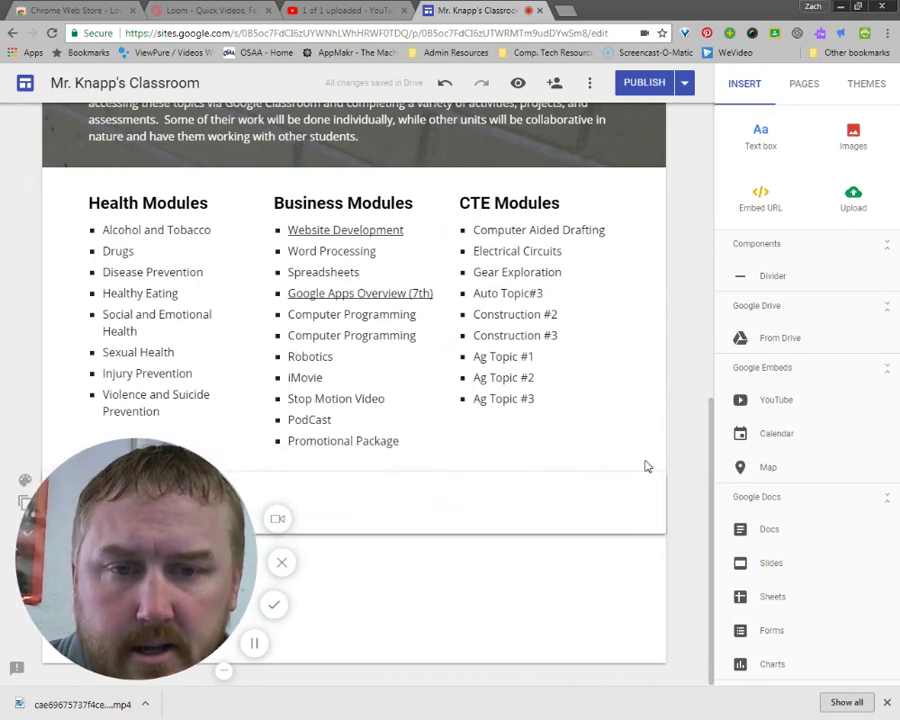
Step: Embed the YouTube video "Loom Extension Video" at the end of the page, finding it with the copied share link
left_click(742, 400)
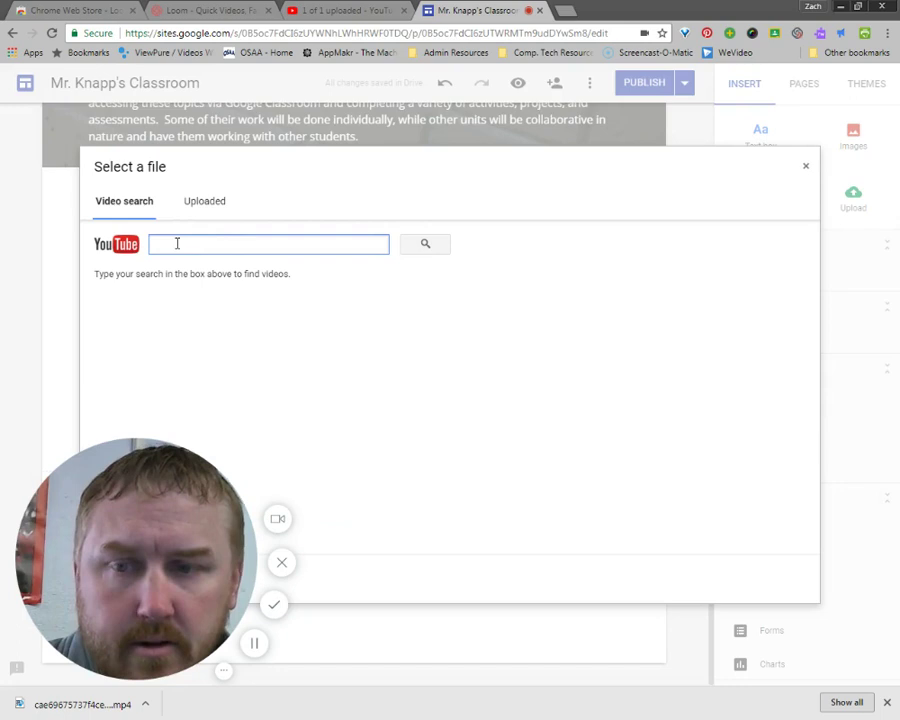
key("ctrl+v")
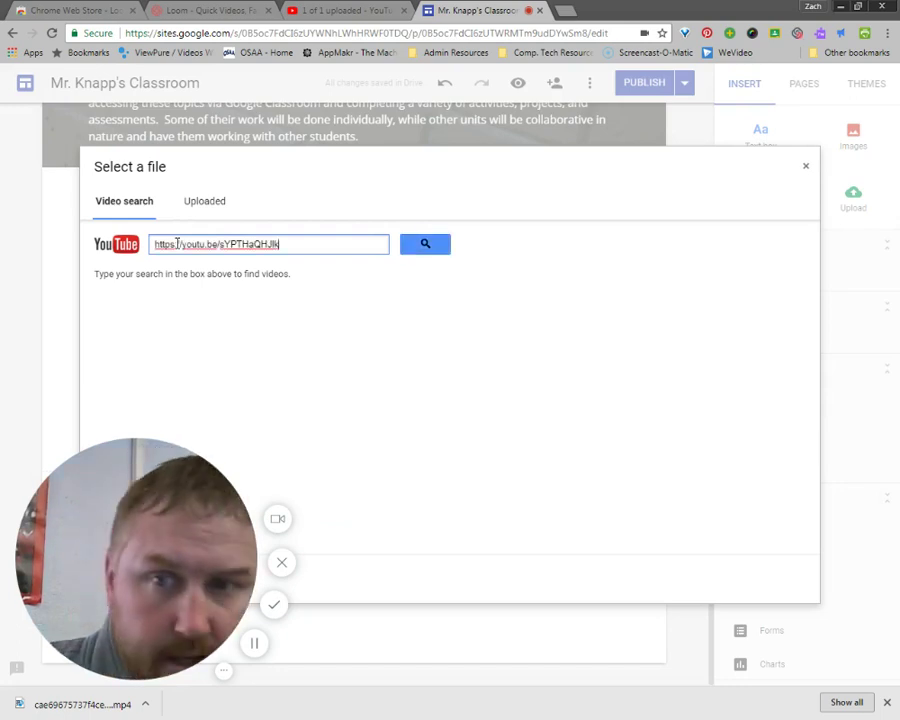
left_click(424, 246)
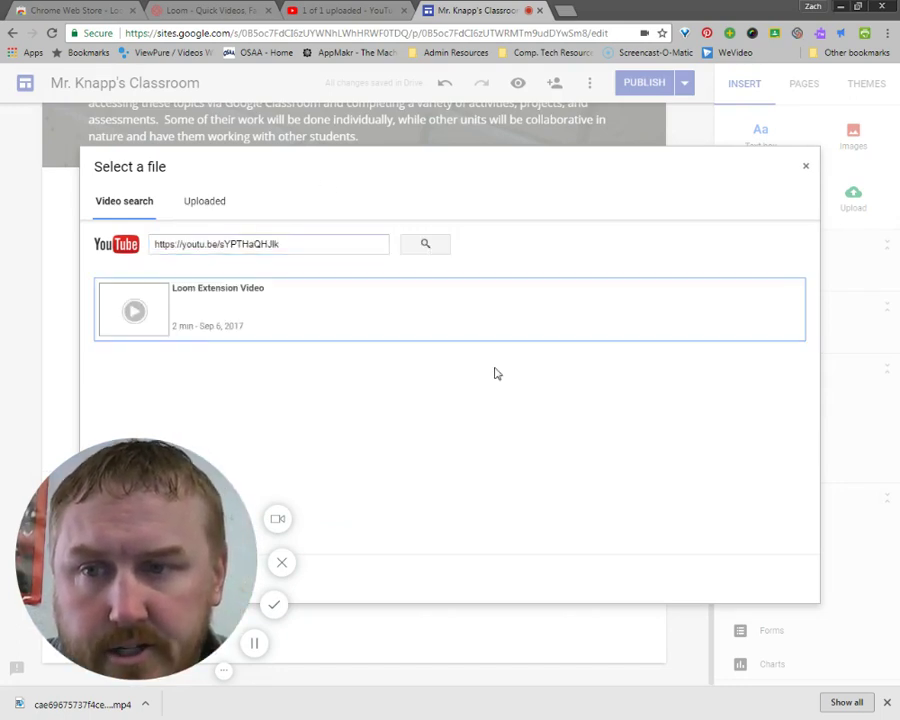
left_click(145, 310)
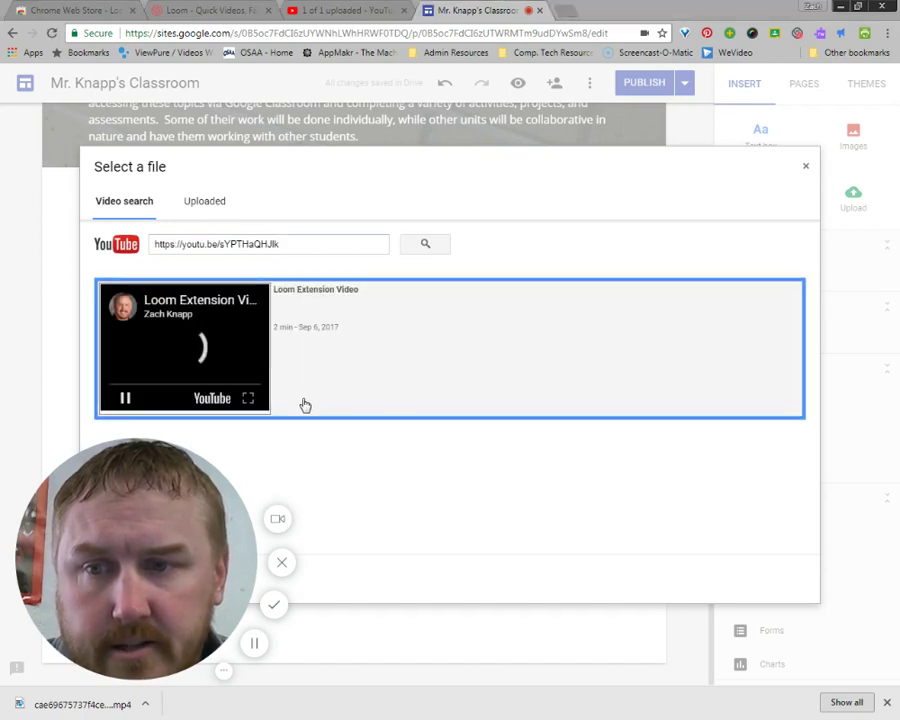
left_click_drag(207, 446, 788, 476)
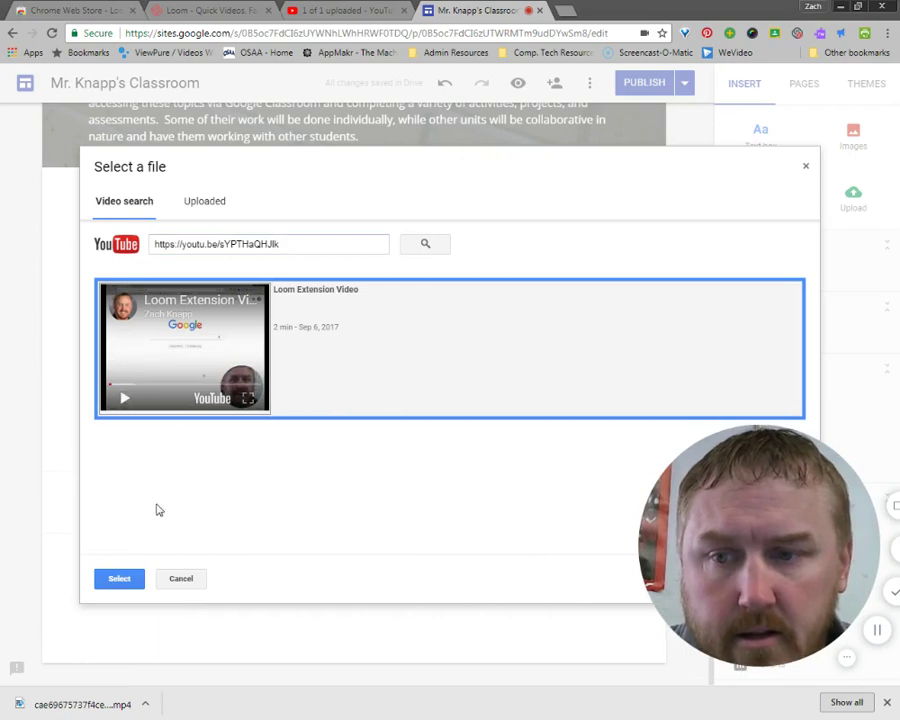
left_click(119, 579)
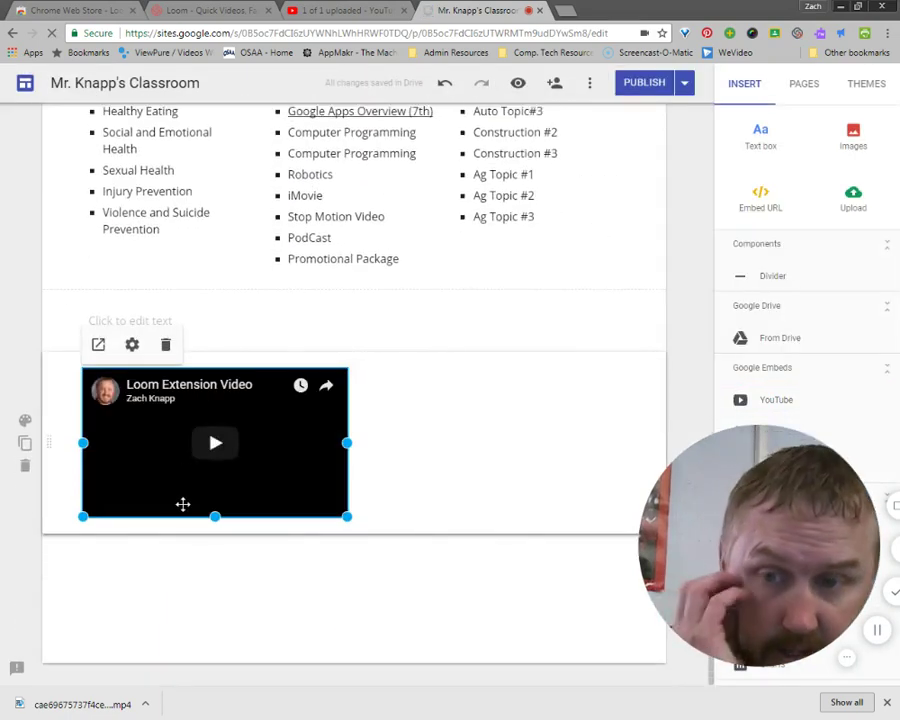
Step: Enlarge the embedded Loom Extension Video from its lower corner and deselect it
left_click_drag(347, 516, 393, 606)
left_click(565, 485)
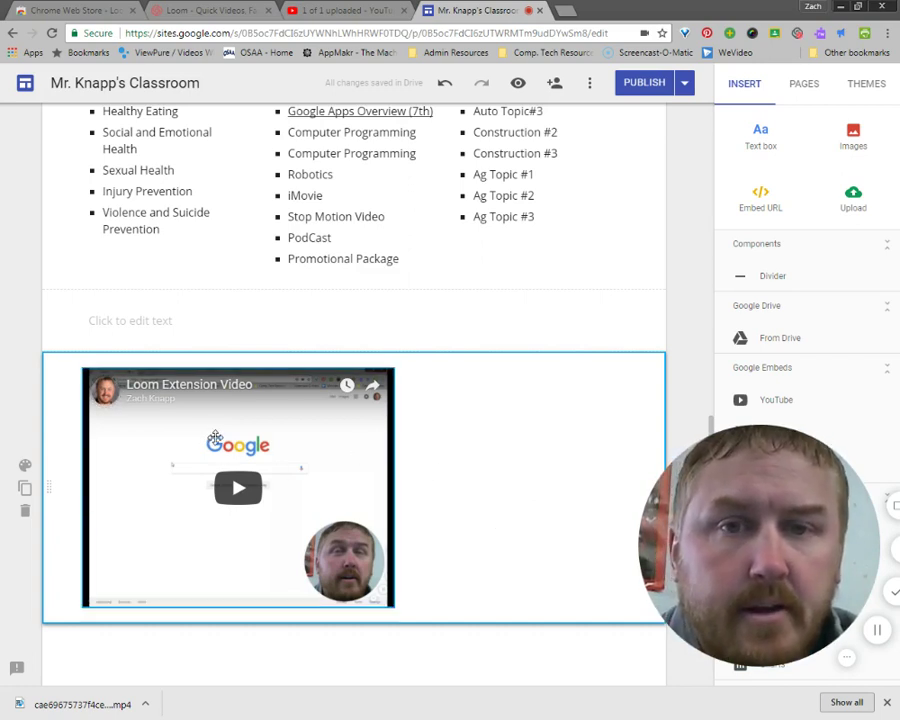
left_click_drag(772, 540, 663, 528)
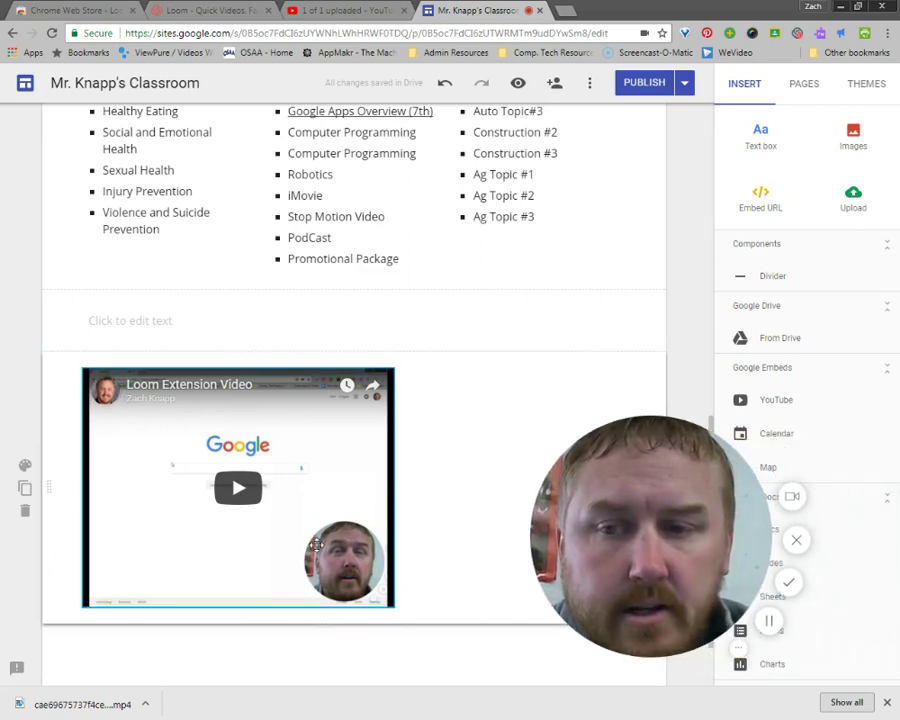